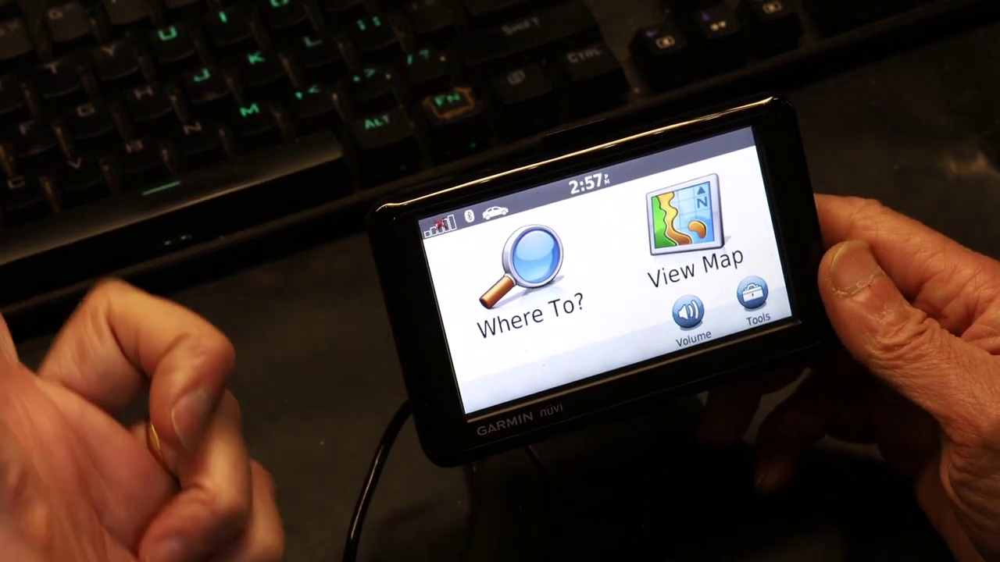
# Power off the nüvi while leaving it connected over USB for detection
pyautogui.click(769, 98)
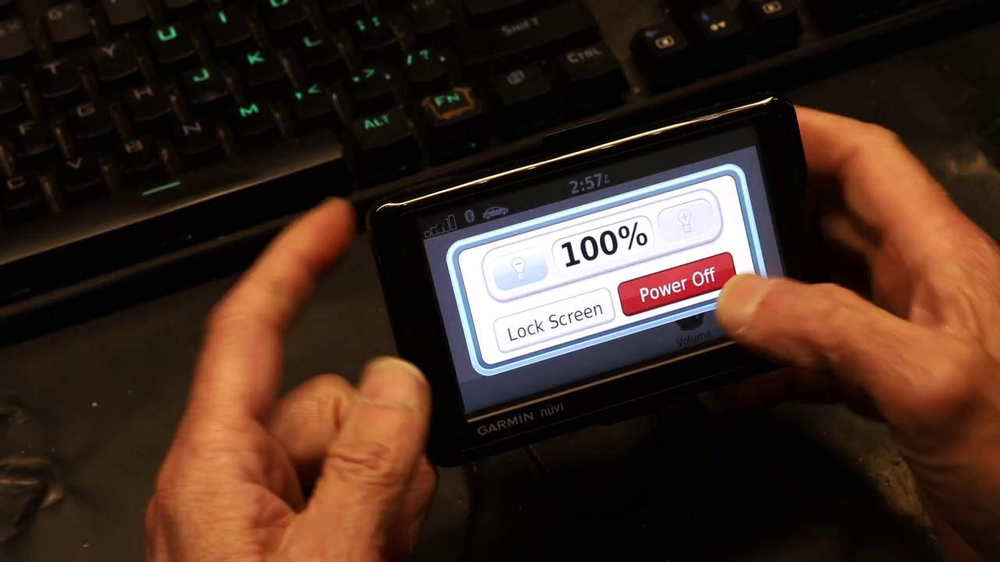
pyautogui.click(676, 288)
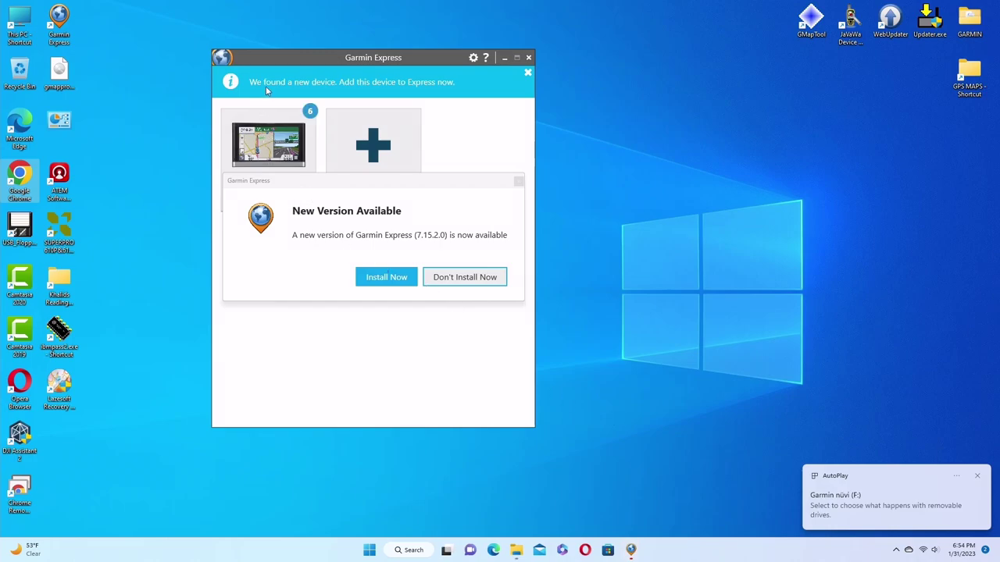
# Decline the Garmin Express 7.15.2.0 update and close the Garmin Express window
pyautogui.click(453, 278)
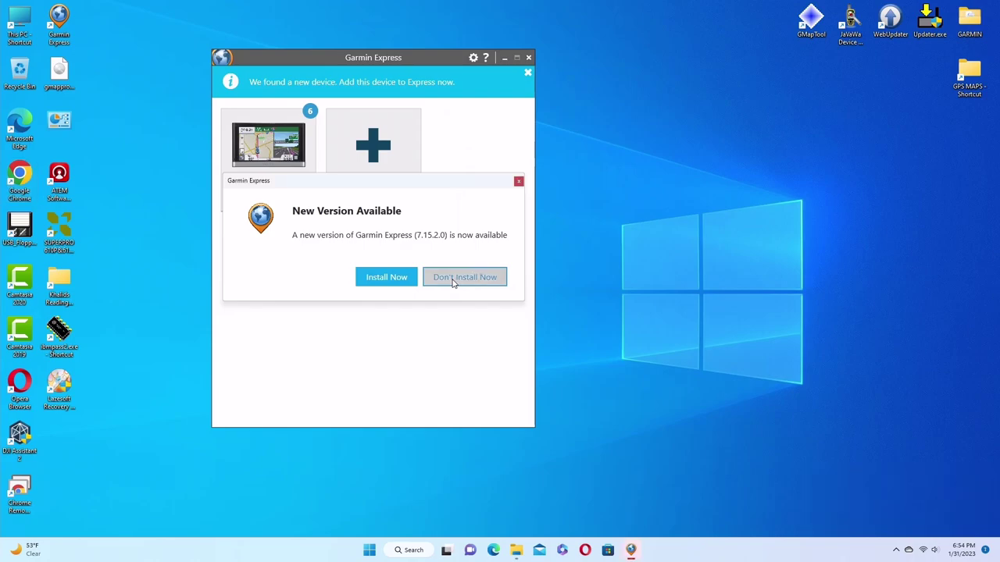
pyautogui.click(528, 60)
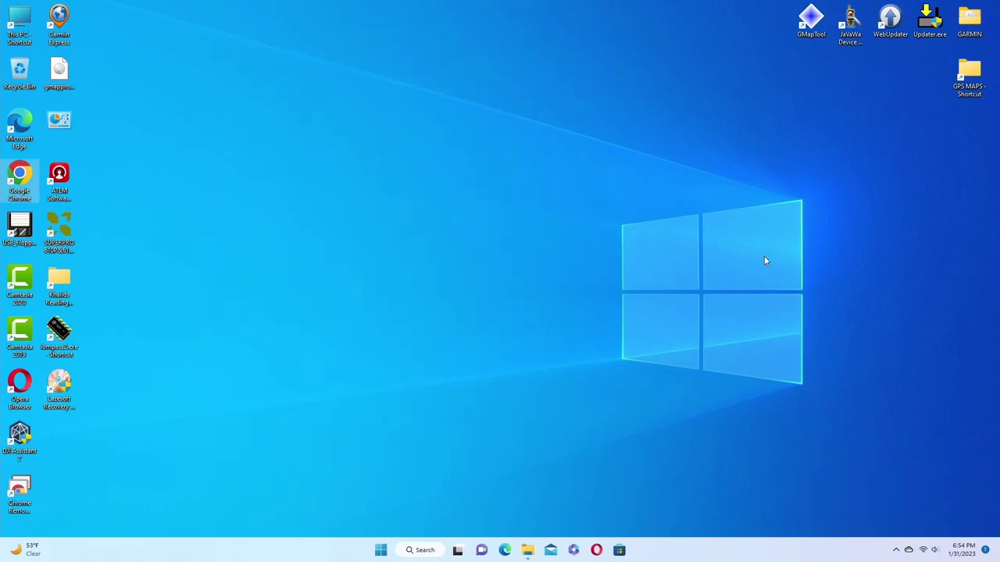
# Exit Garmin Express from the system tray and move the WebUpdater shortcut to mid-desktop
pyautogui.click(896, 550)
pyautogui.click(905, 523)
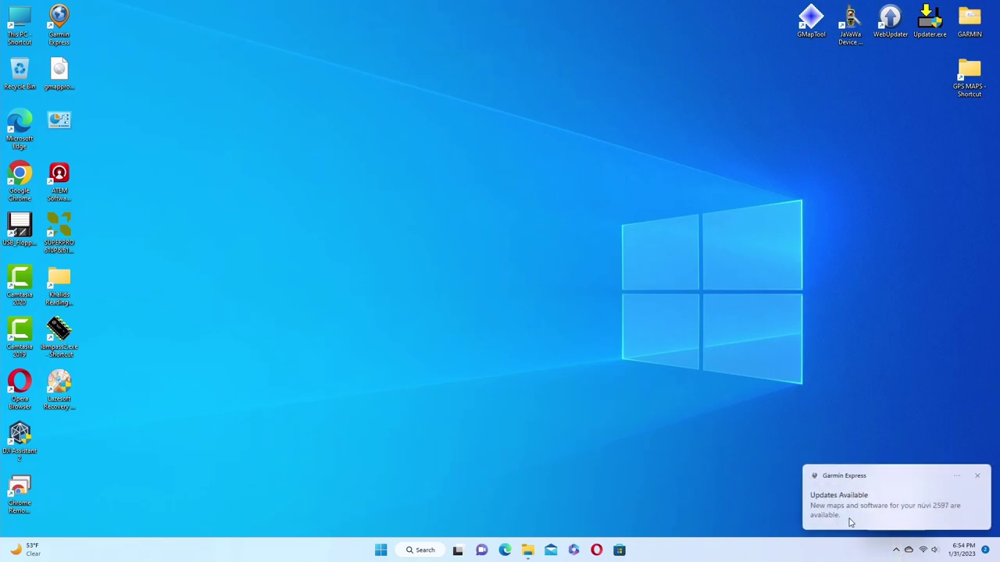
pyautogui.click(977, 476)
pyautogui.click(896, 550)
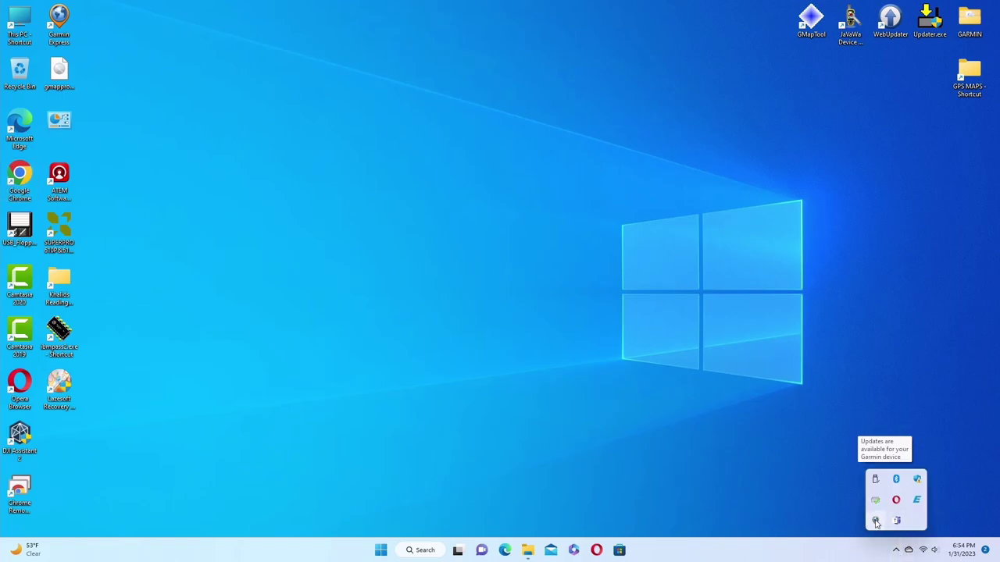
pyautogui.rightClick(876, 521)
pyautogui.click(818, 514)
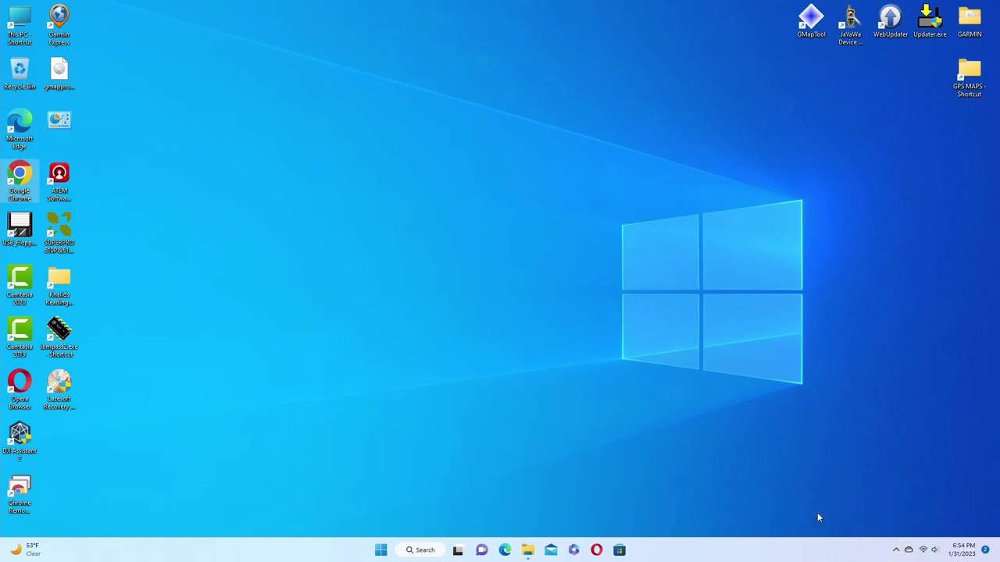
pyautogui.moveTo(891, 20); pyautogui.dragTo(474, 232)
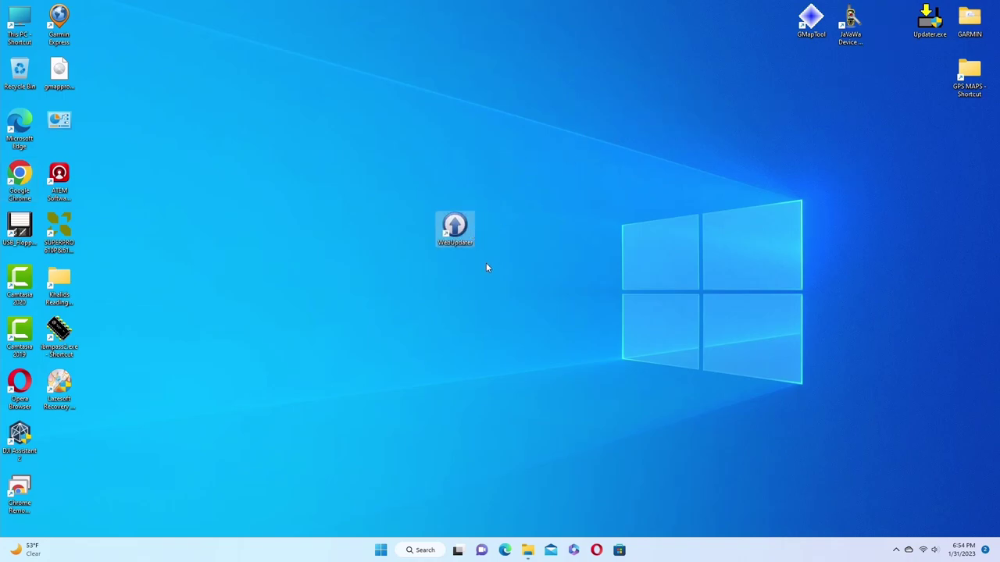
# Launch WebUpdater, select the nüvi 1390, review the 6.30 release notes and accept the license
pyautogui.doubleClick(456, 227)
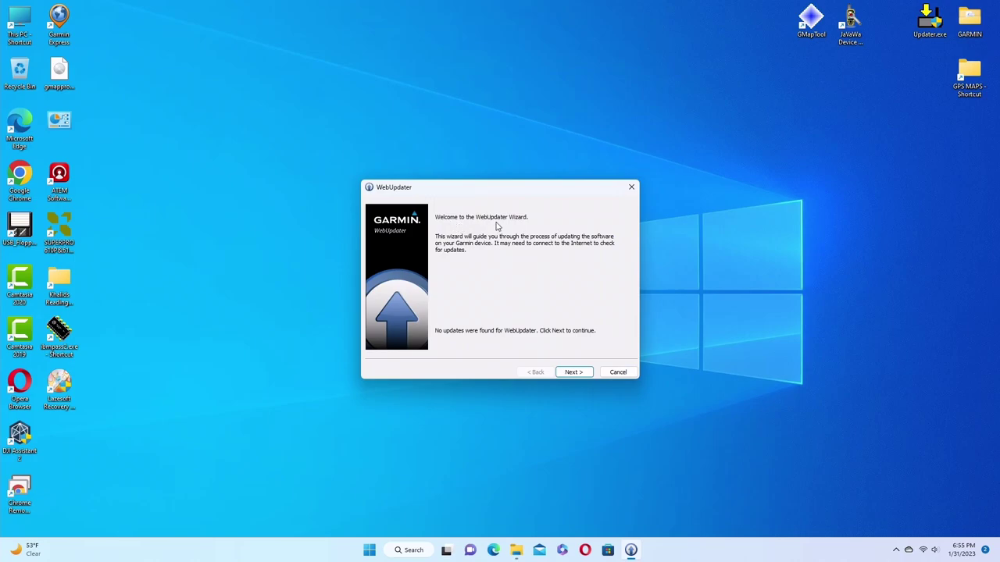
pyautogui.click(574, 373)
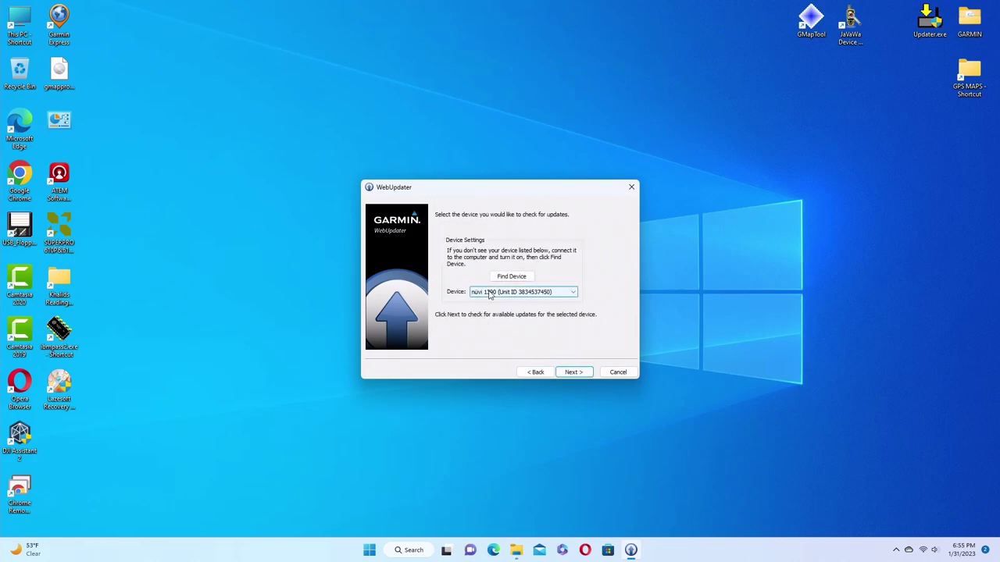
pyautogui.click(575, 372)
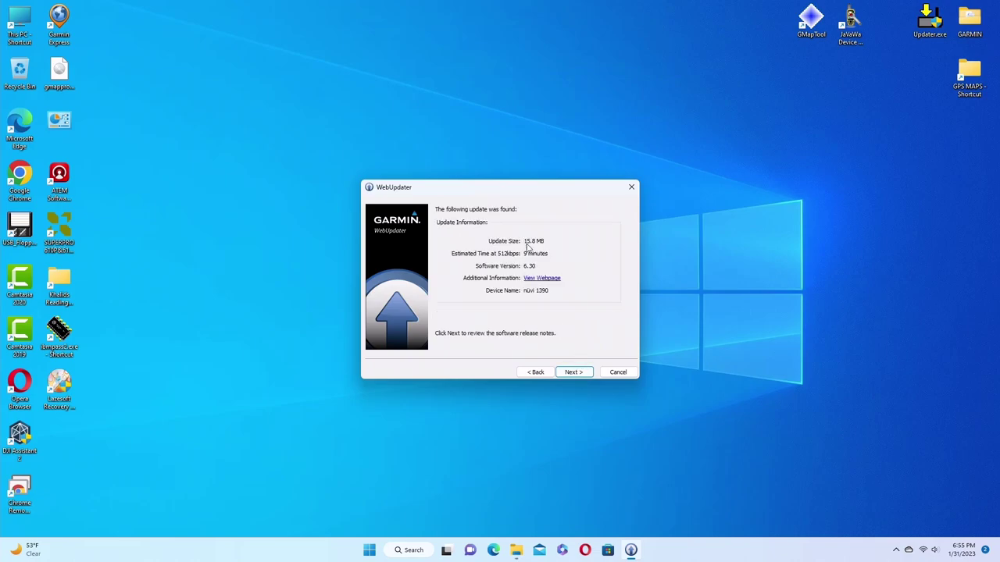
pyautogui.click(578, 373)
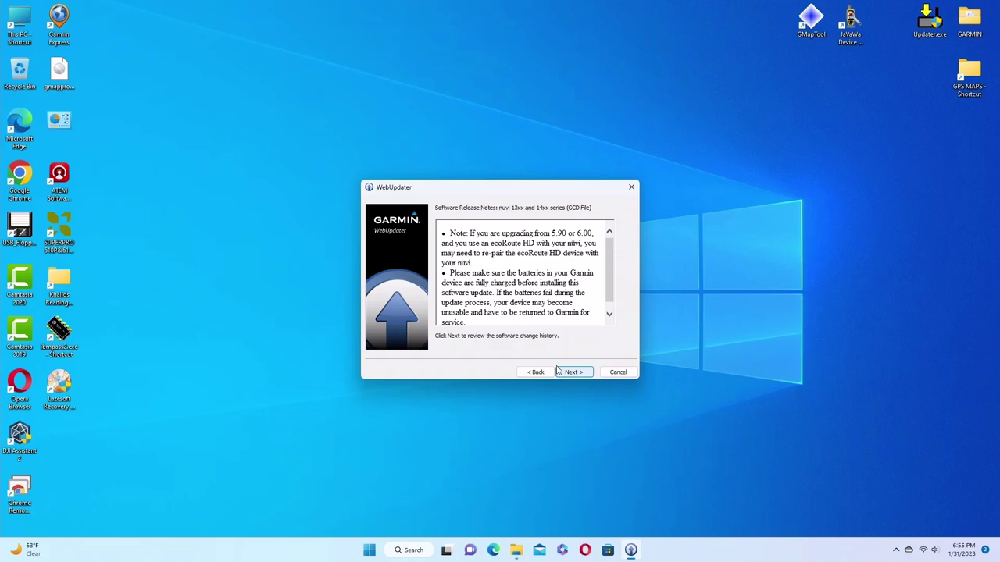
pyautogui.click(570, 373)
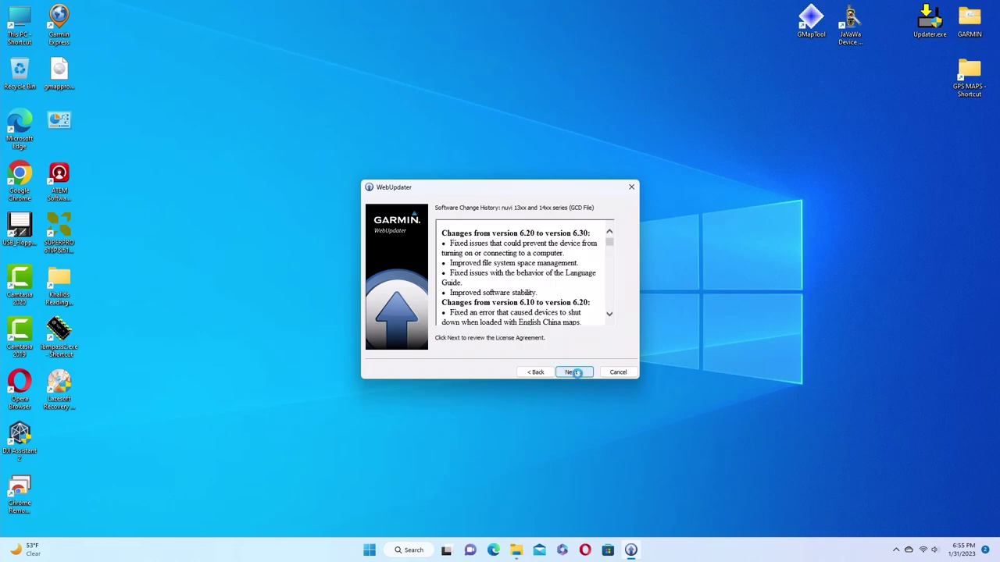
pyautogui.click(575, 372)
pyautogui.click(460, 300)
# Install the 6.30 software onto the nüvi, then check for additional updates
pyautogui.click(573, 372)
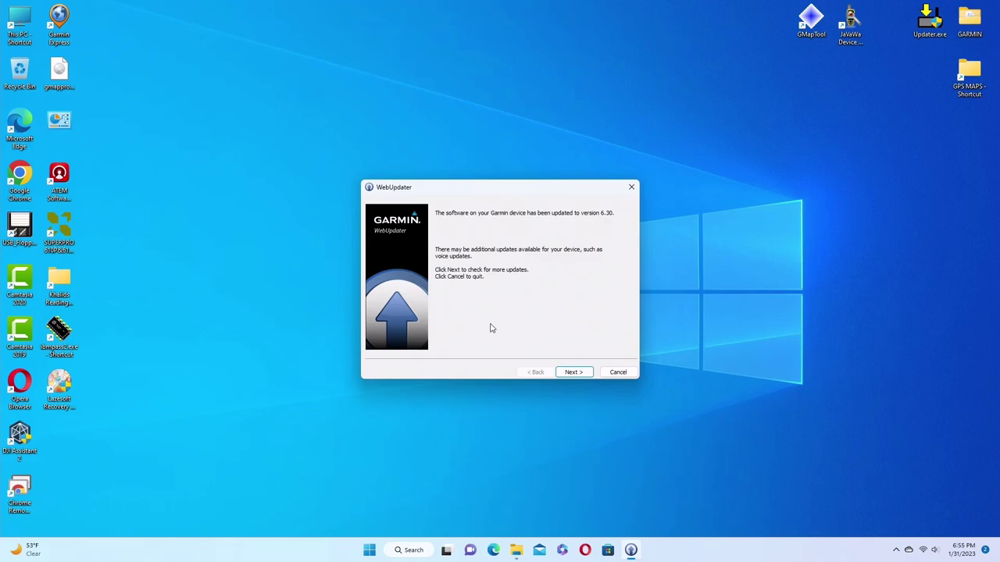
pyautogui.click(578, 372)
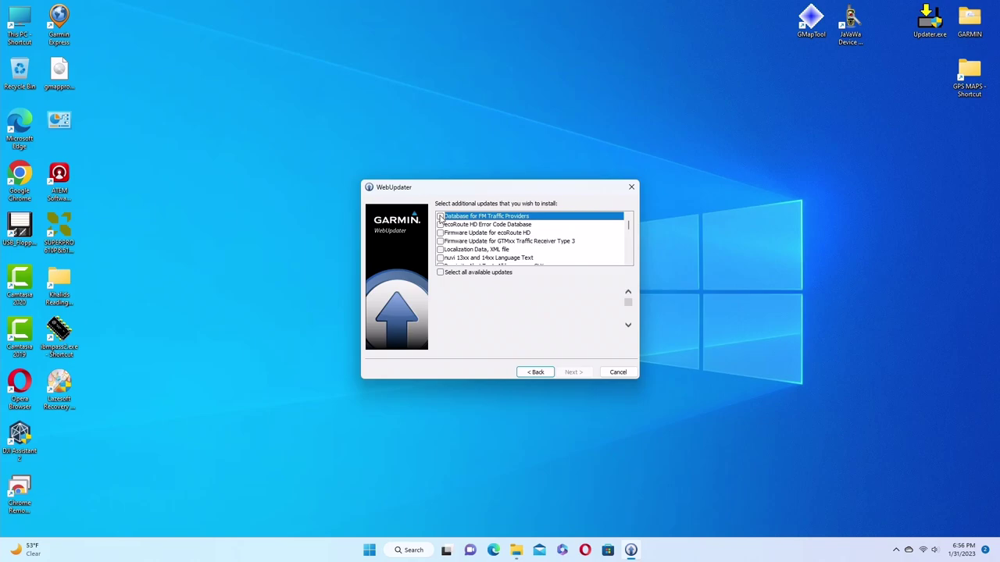
# Tick the FM traffic database, both ecoRoute HD items, GTMxx receiver firmware and Localization Data
pyautogui.click(439, 216)
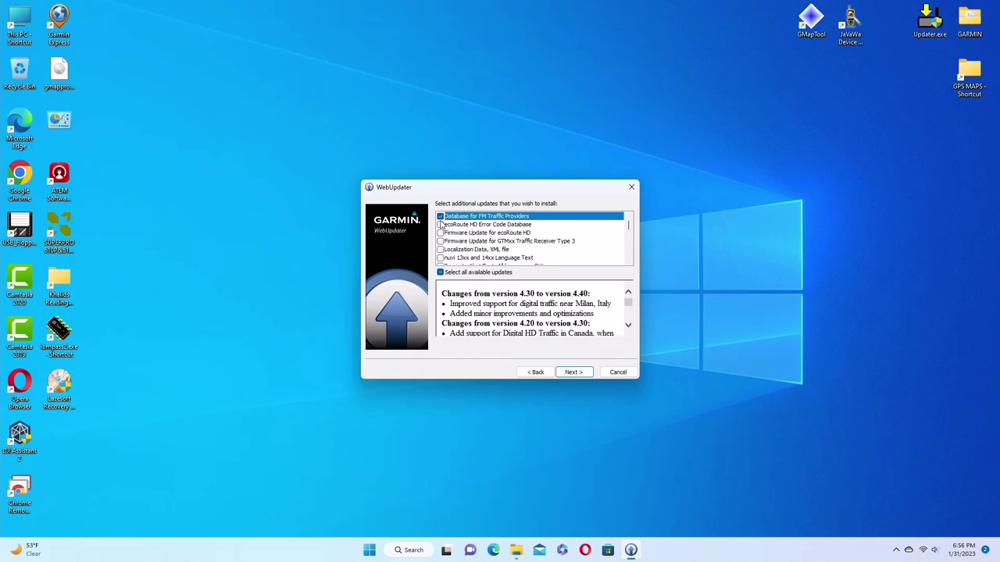
pyautogui.click(440, 225)
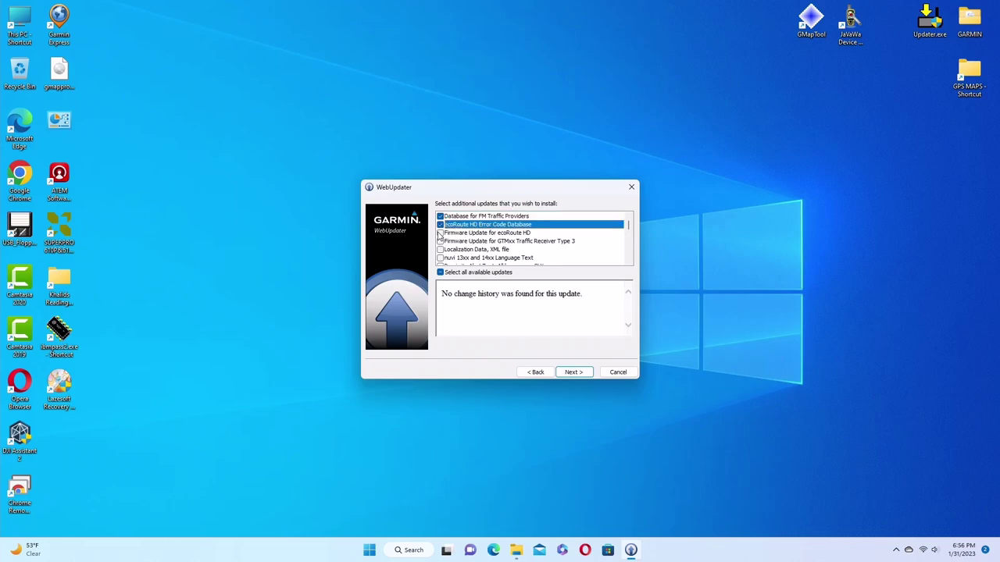
pyautogui.click(440, 233)
pyautogui.click(440, 241)
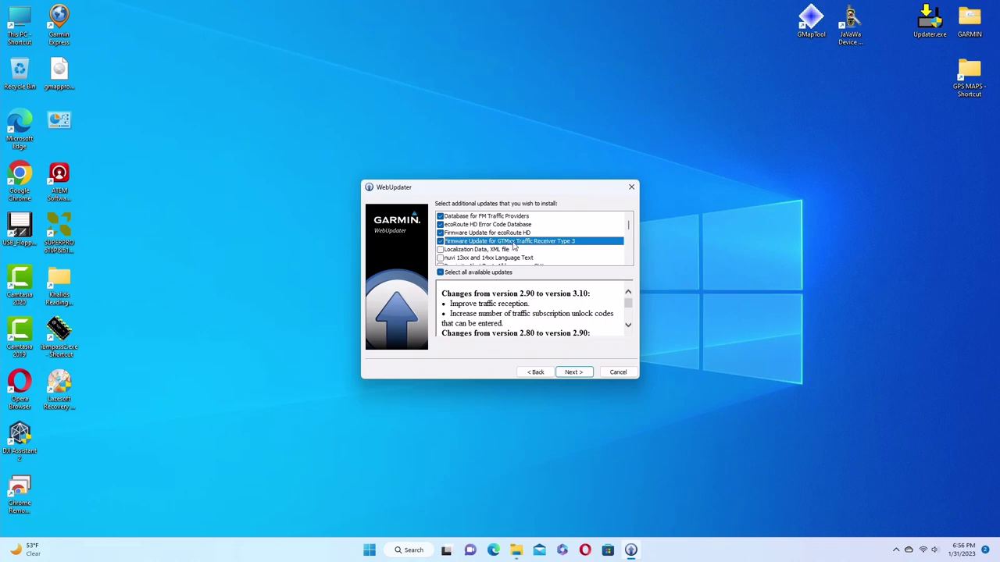
pyautogui.click(439, 250)
# Tick the nüvi 13xx/14xx Language Text, Proximity Alert Text, Time Zone Map and Traffic Text updates
pyautogui.moveTo(631, 226); pyautogui.dragTo(629, 225)
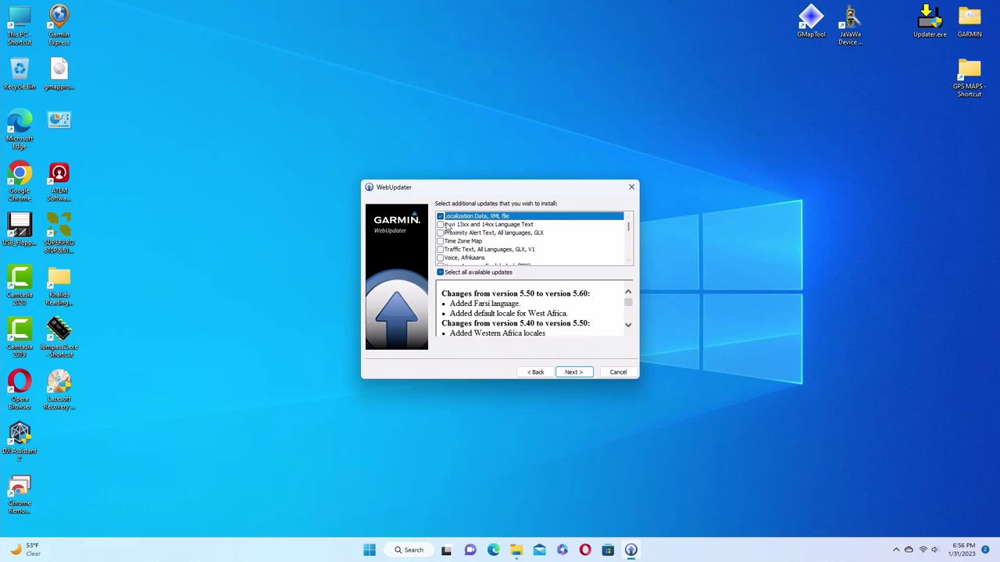
pyautogui.click(440, 225)
pyautogui.click(439, 232)
pyautogui.click(440, 242)
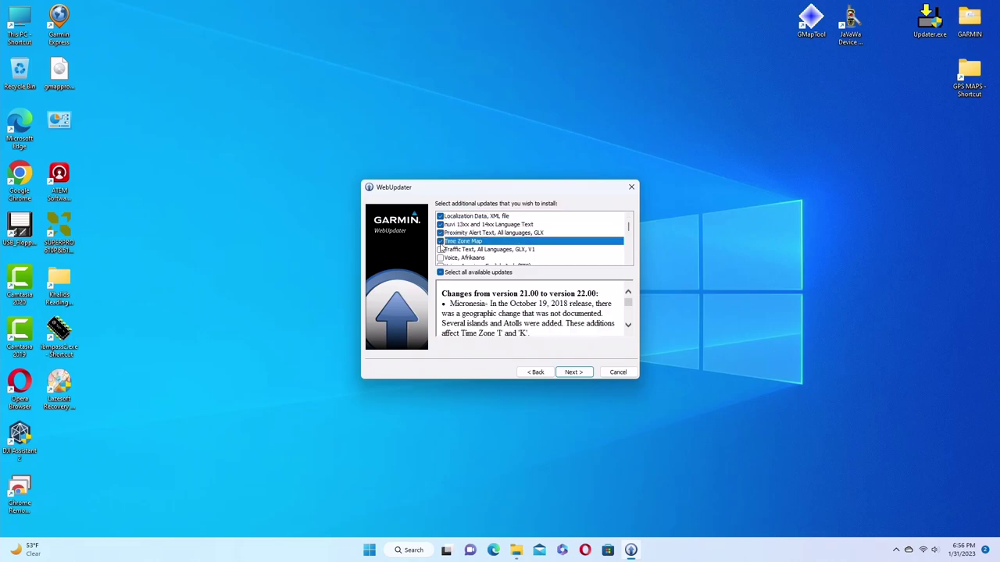
pyautogui.click(440, 249)
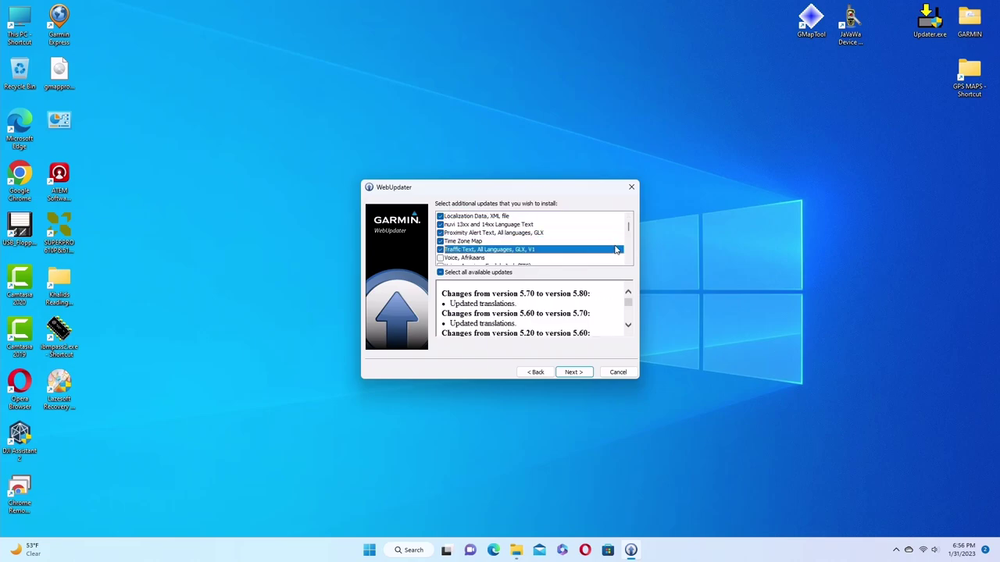
pyautogui.moveTo(628, 227); pyautogui.dragTo(591, 219)
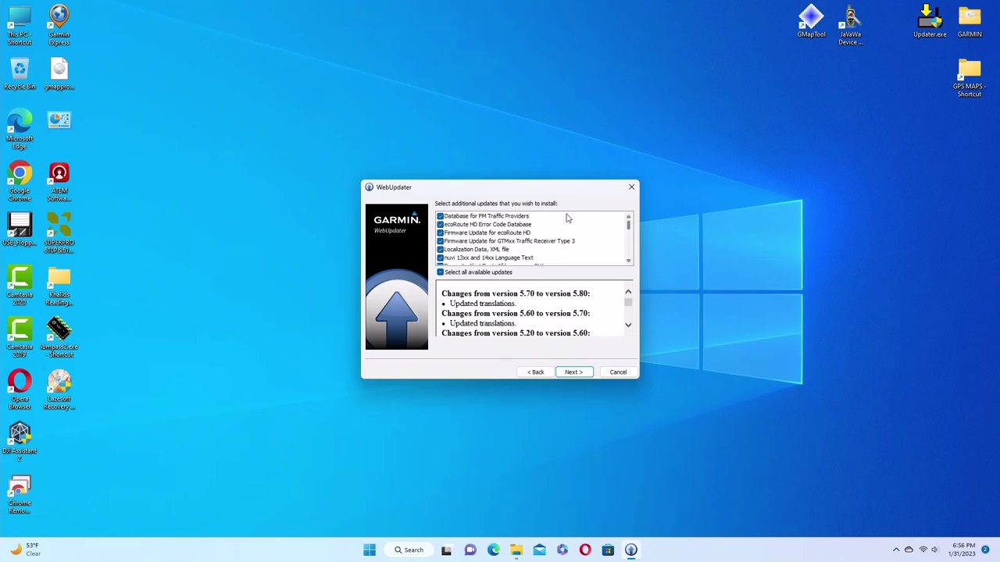
# Install the nine selected updates and finish the wizard once each reports Success
pyautogui.click(564, 373)
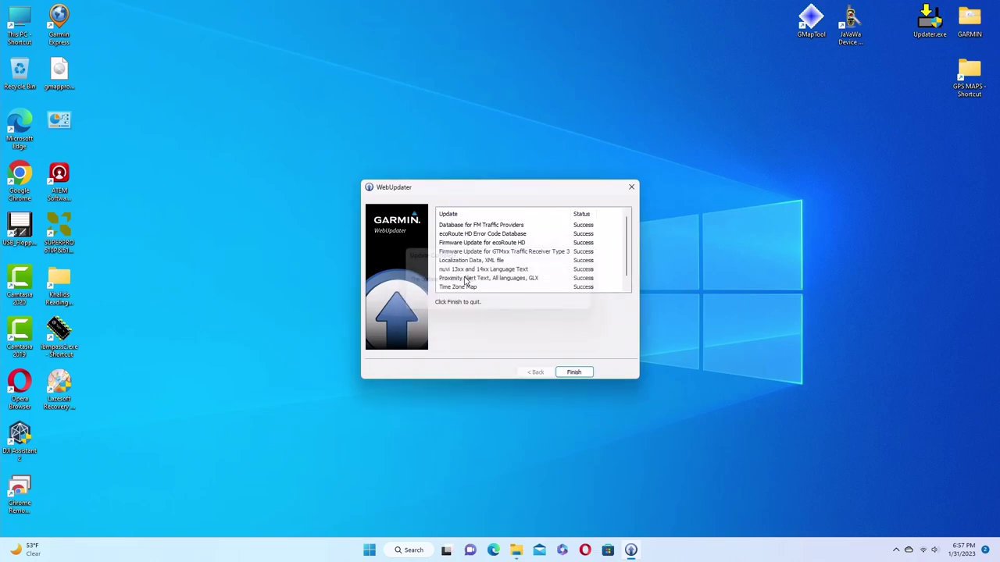
pyautogui.click(575, 373)
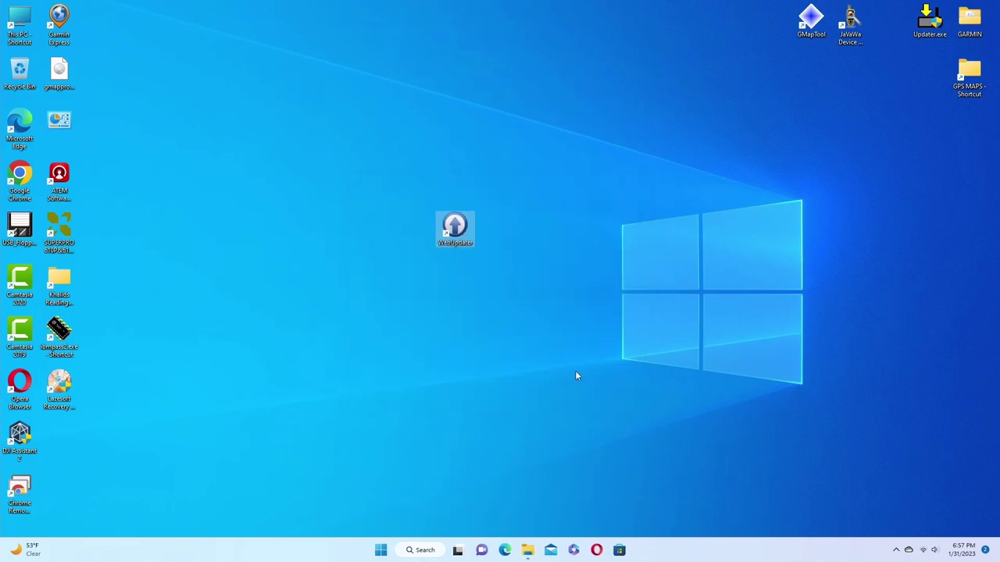